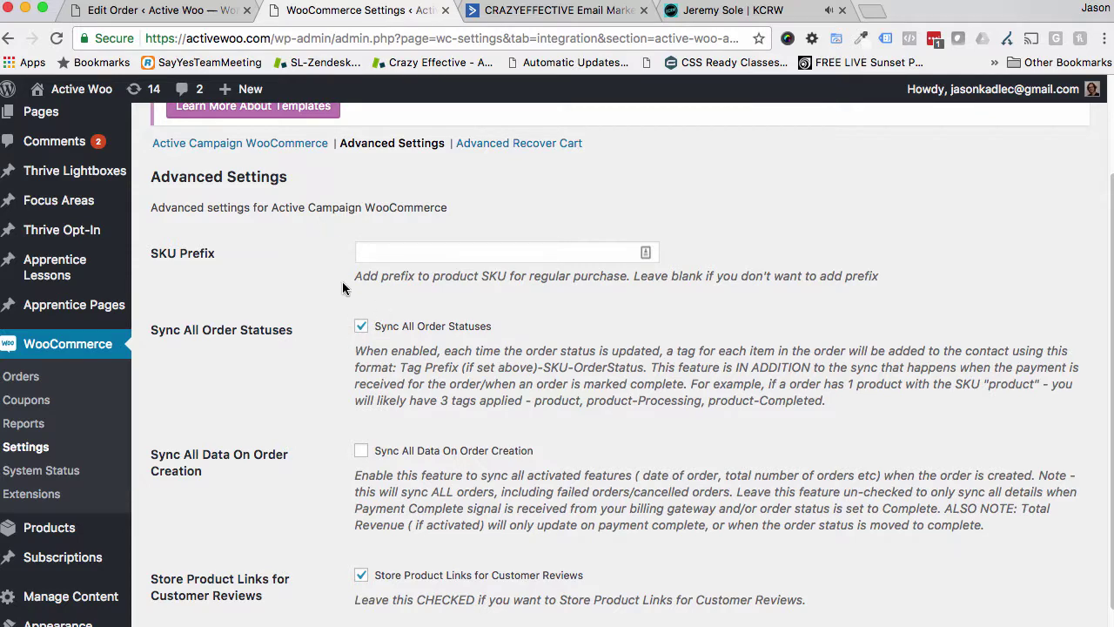
Switch to the open order and look through the available order status options without changing the status
left_click(156, 10)
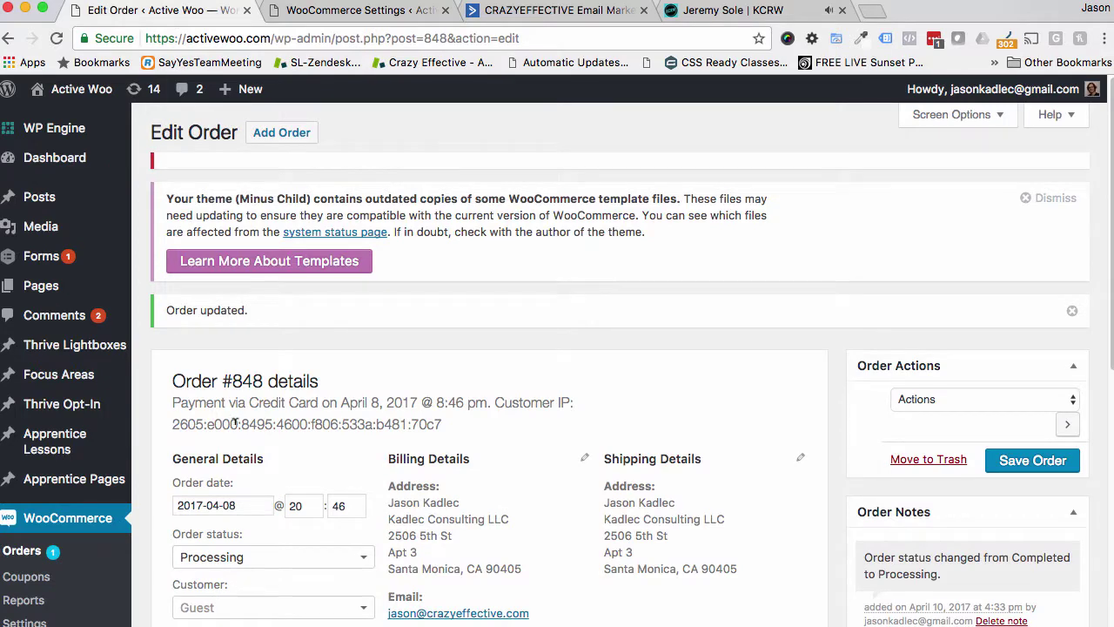
scroll(235, 421, "down", 5)
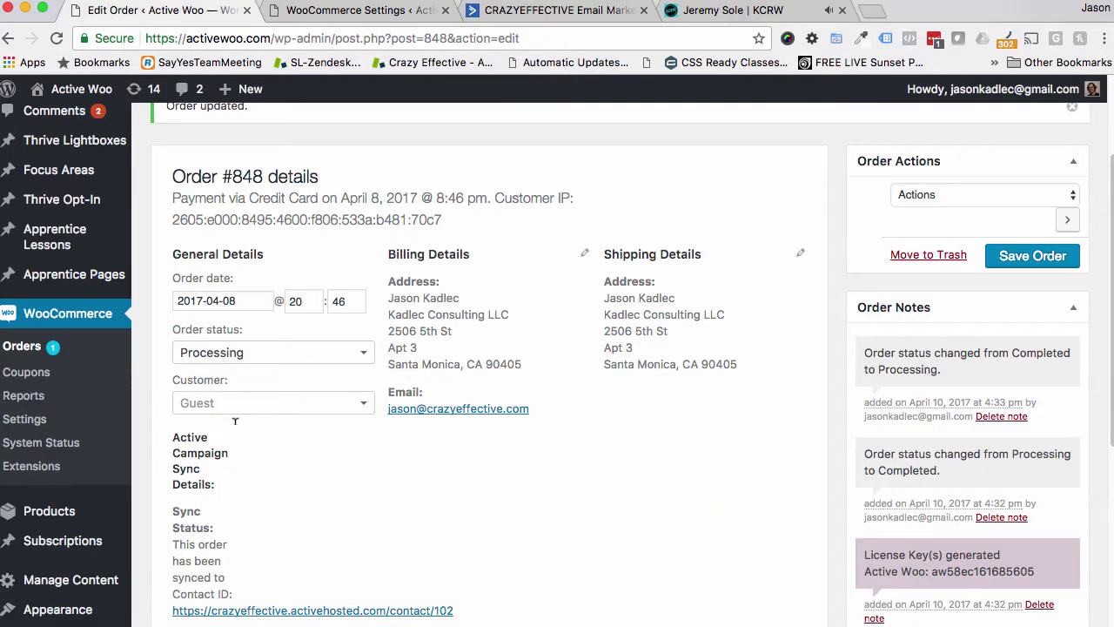
left_click(222, 351)
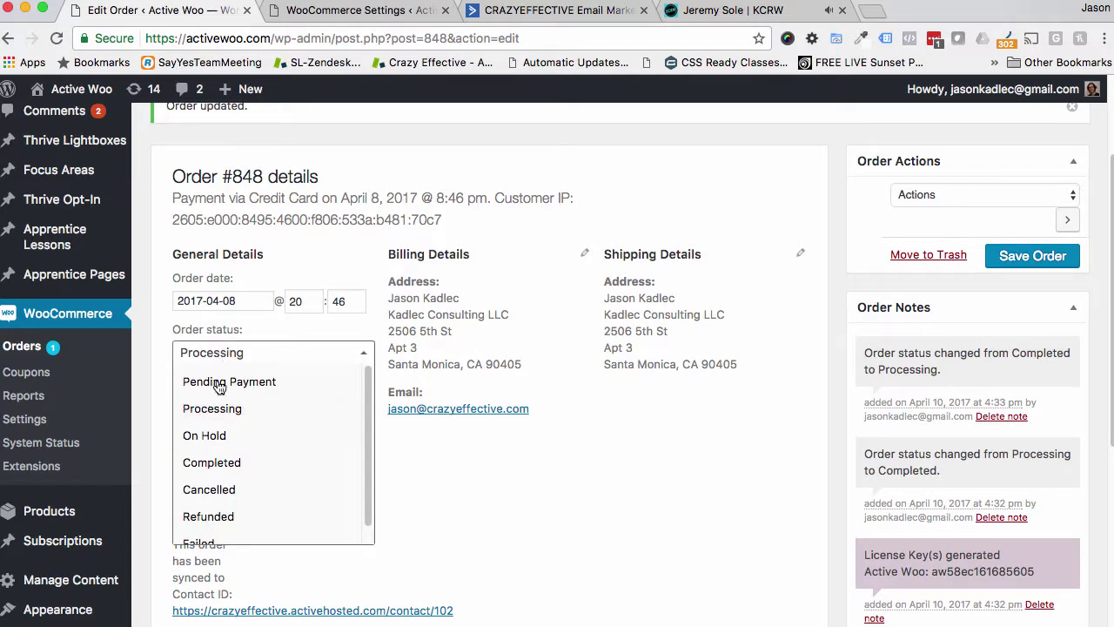
left_click(569, 436)
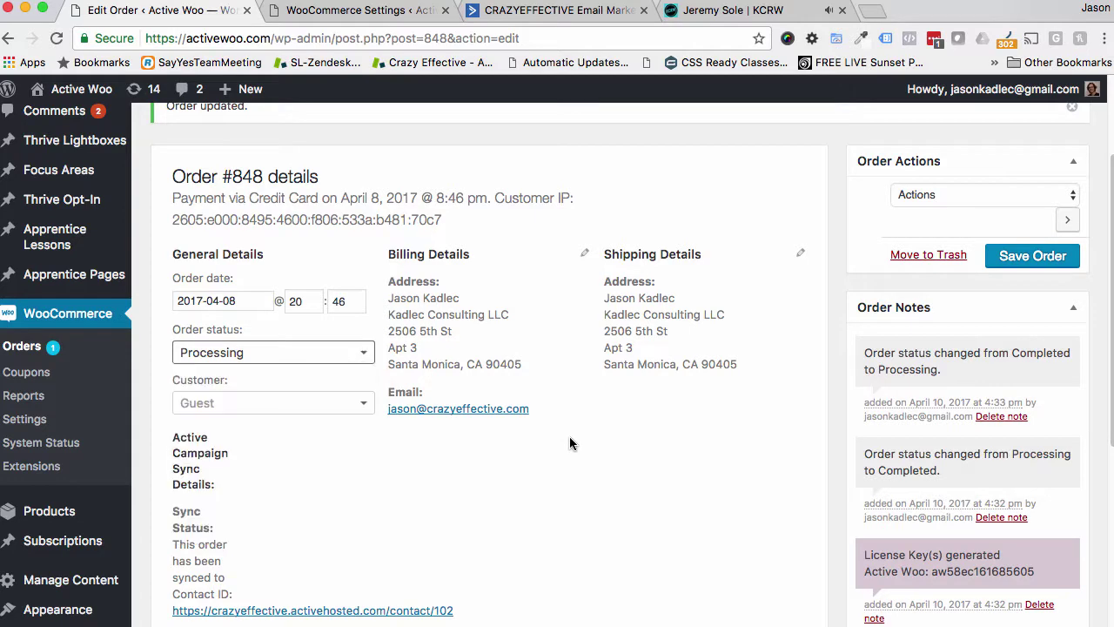
Turn off Sync All Order Statuses in the WooCommerce advanced settings
left_click(366, 10)
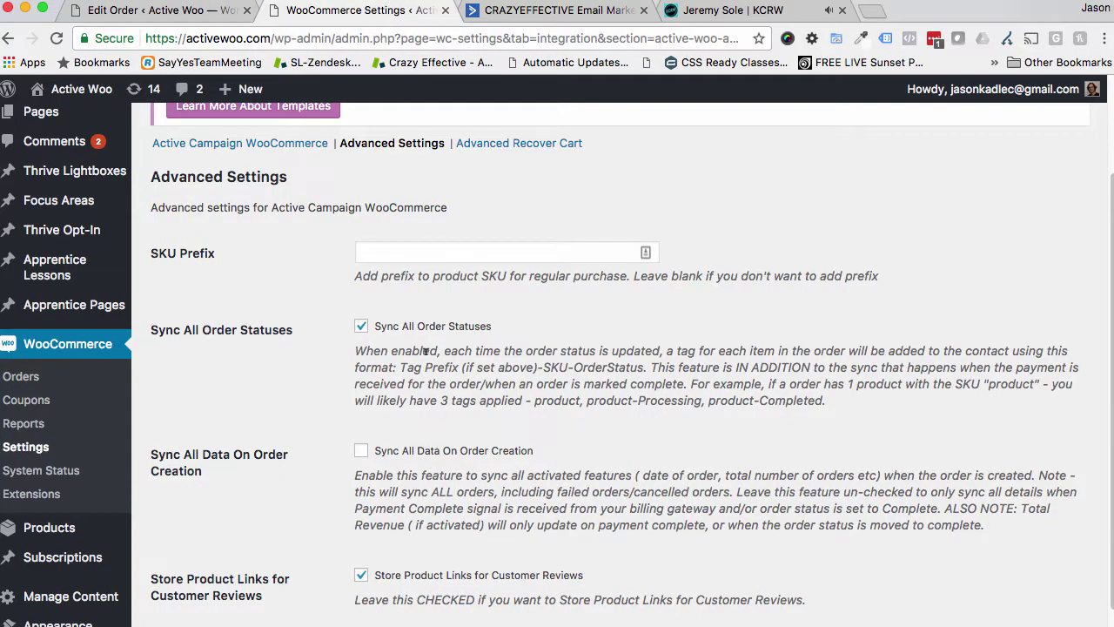
left_click(361, 325)
Go back to the order and highlight its payment details line beneath the order heading
left_click(213, 11)
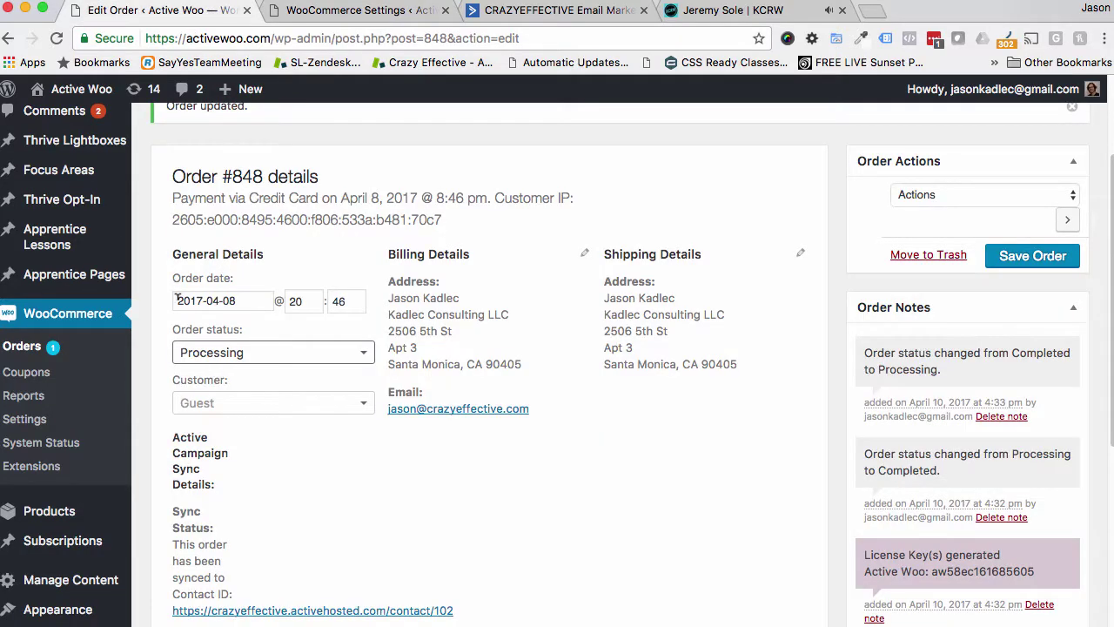
left_click_drag(169, 196, 473, 211)
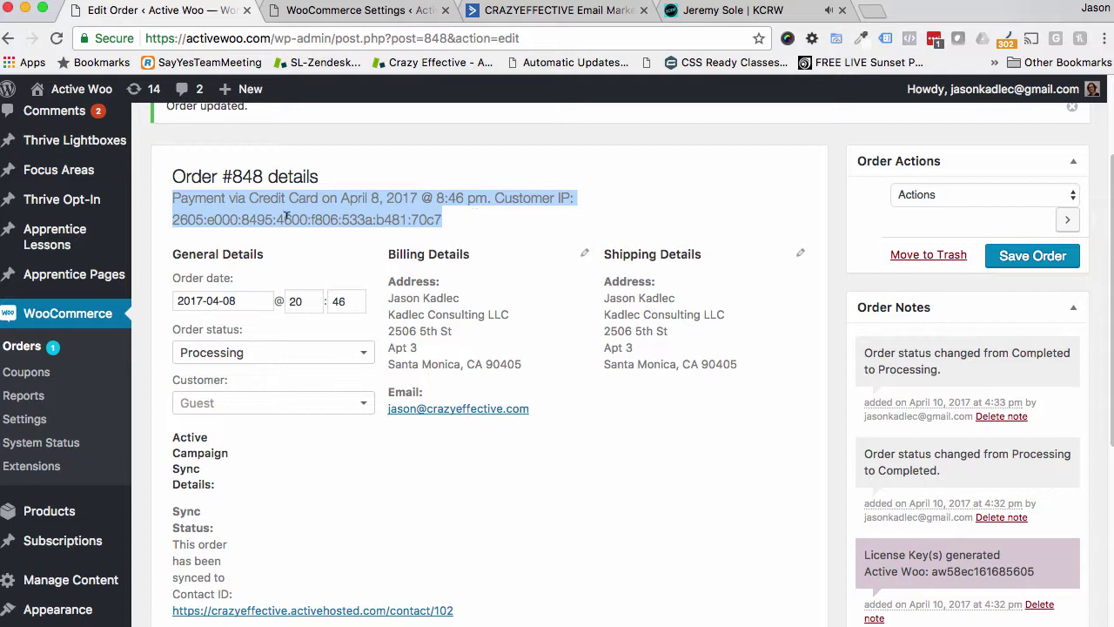
left_click(171, 200)
left_click_drag(171, 200, 471, 219)
Switch to the contact record in ActiveCampaign and examine its billing fields, revenue, last order date and tags
left_click(500, 10)
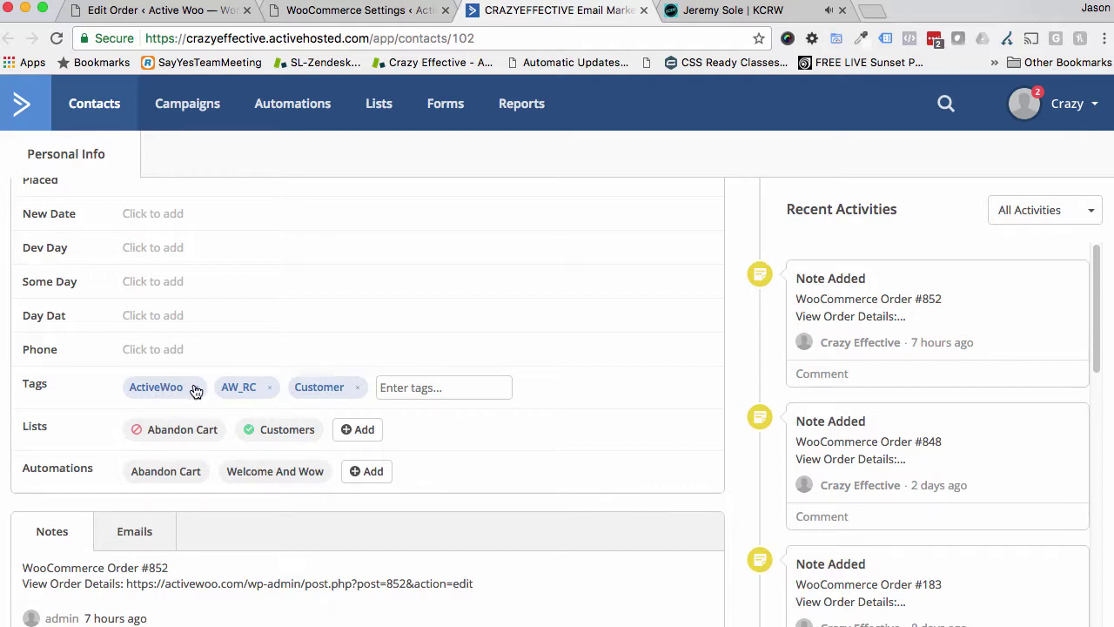
scroll(195, 392, "up", 1)
scroll(196, 392, "up", 10)
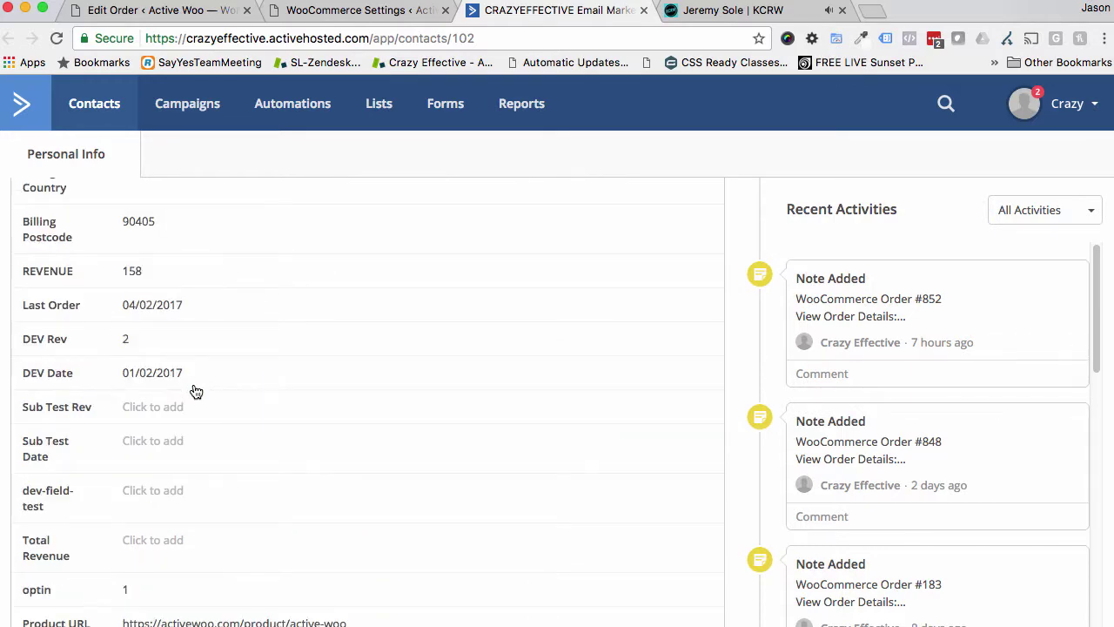
scroll(152, 416, "up", 5)
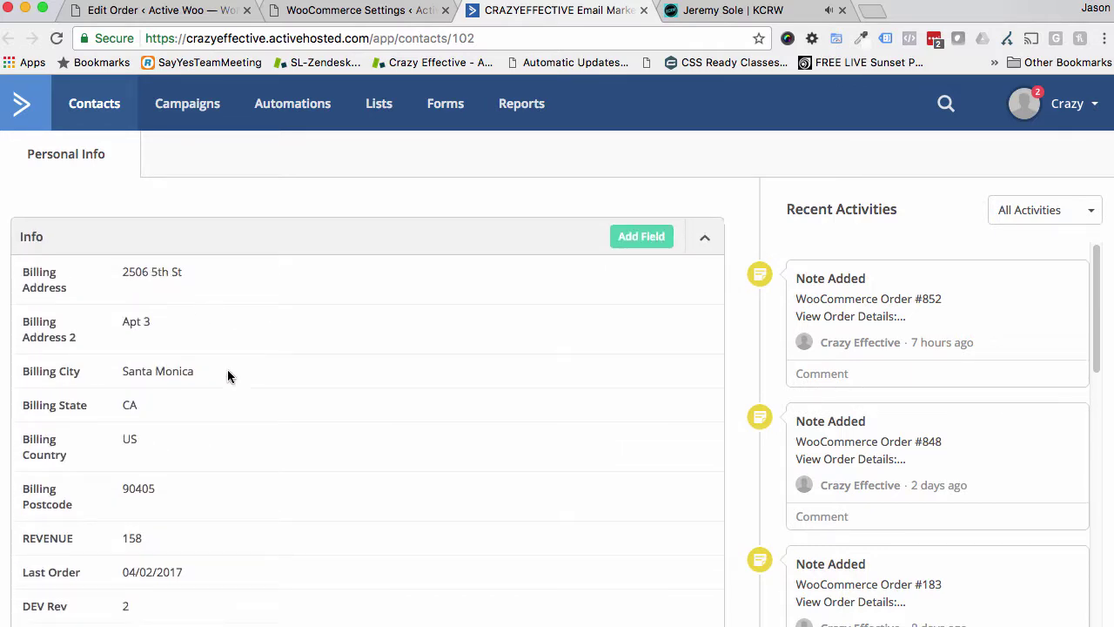
scroll(229, 375, "down", 10)
scroll(229, 375, "down", 5)
scroll(229, 375, "up", 10)
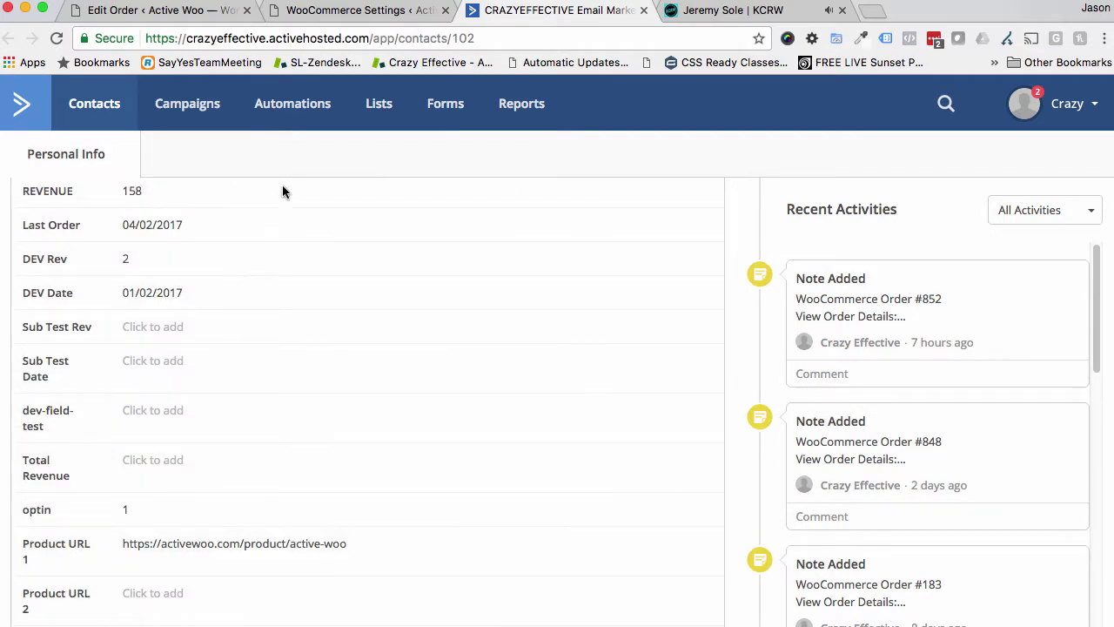
Return to the WooCommerce advanced settings, enable Sync All Order Statuses and save the changes
left_click(357, 12)
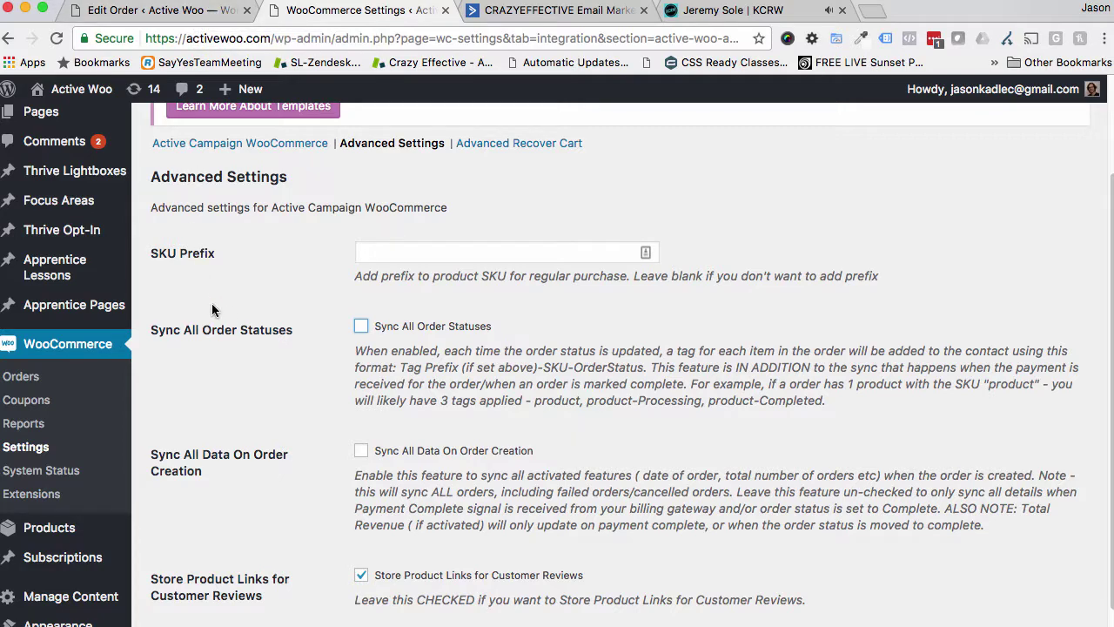
left_click(362, 328)
scroll(308, 372, "down", 5)
left_click(209, 624)
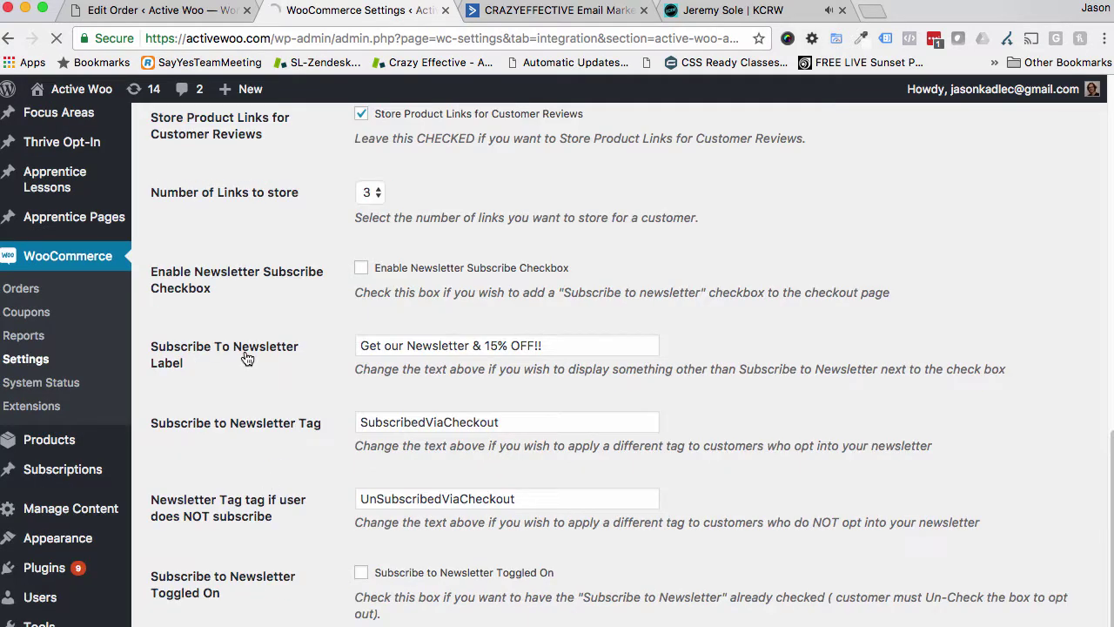
Set the open order's status to Completed and save the order
left_click(165, 11)
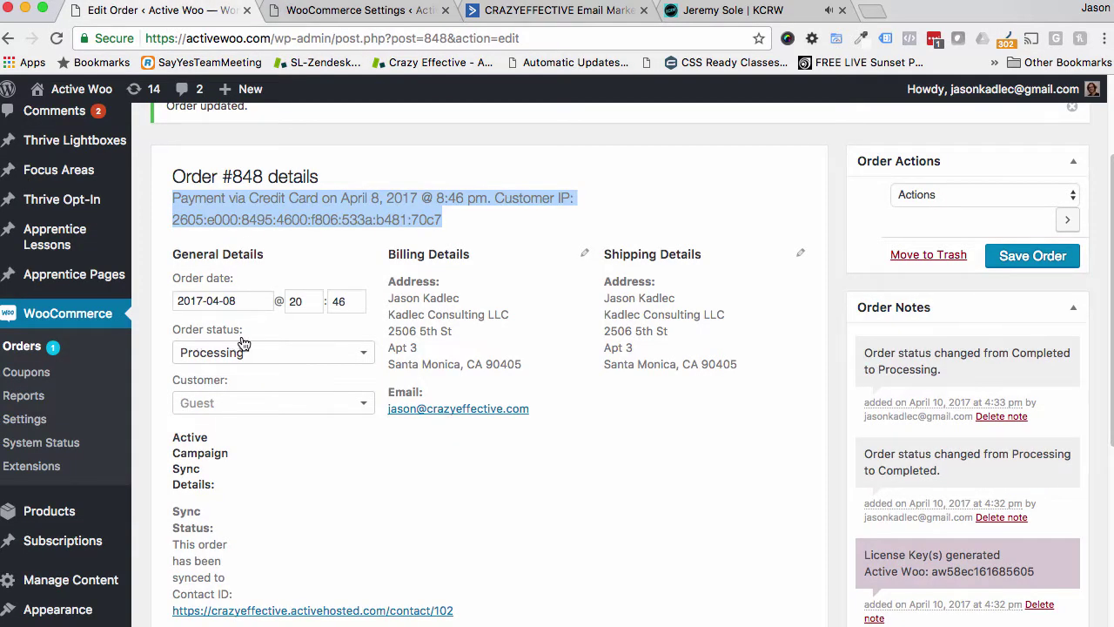
left_click(312, 354)
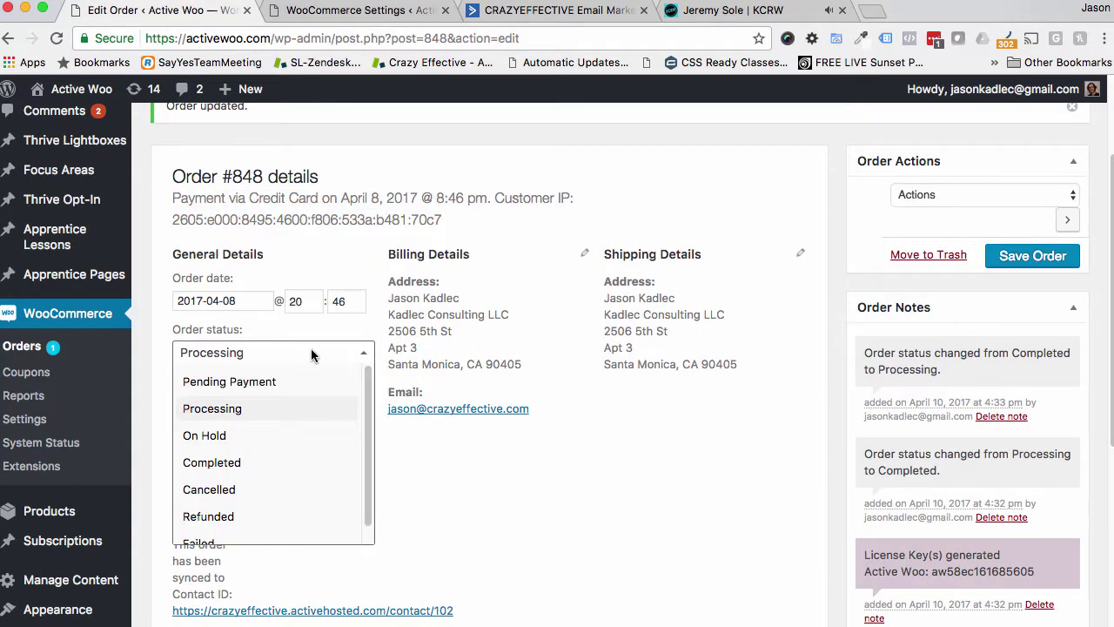
left_click(299, 464)
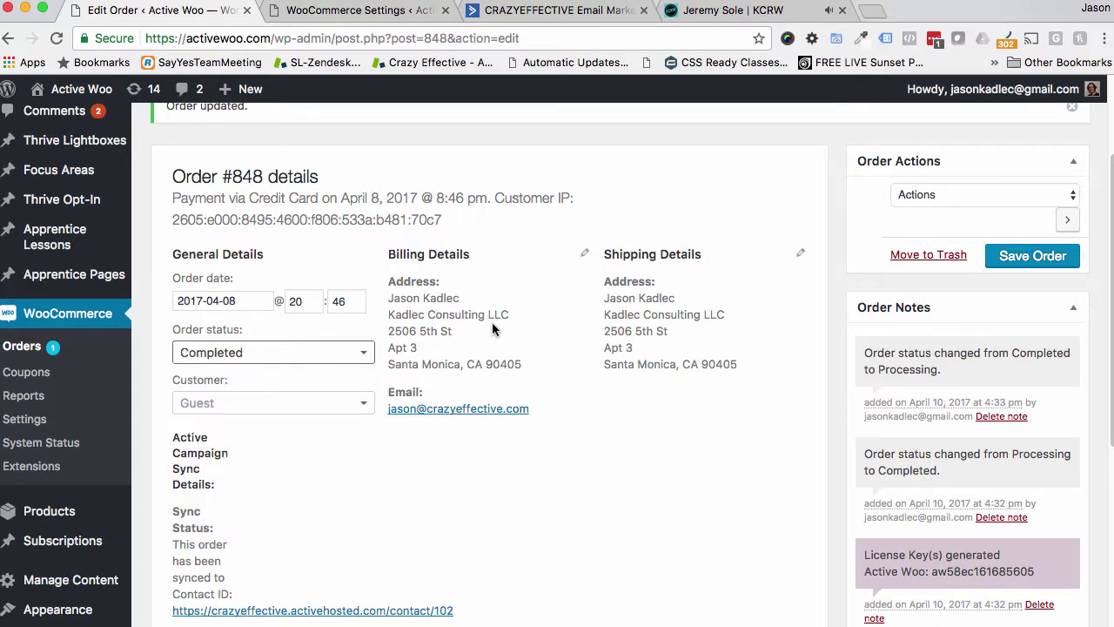
left_click(1032, 259)
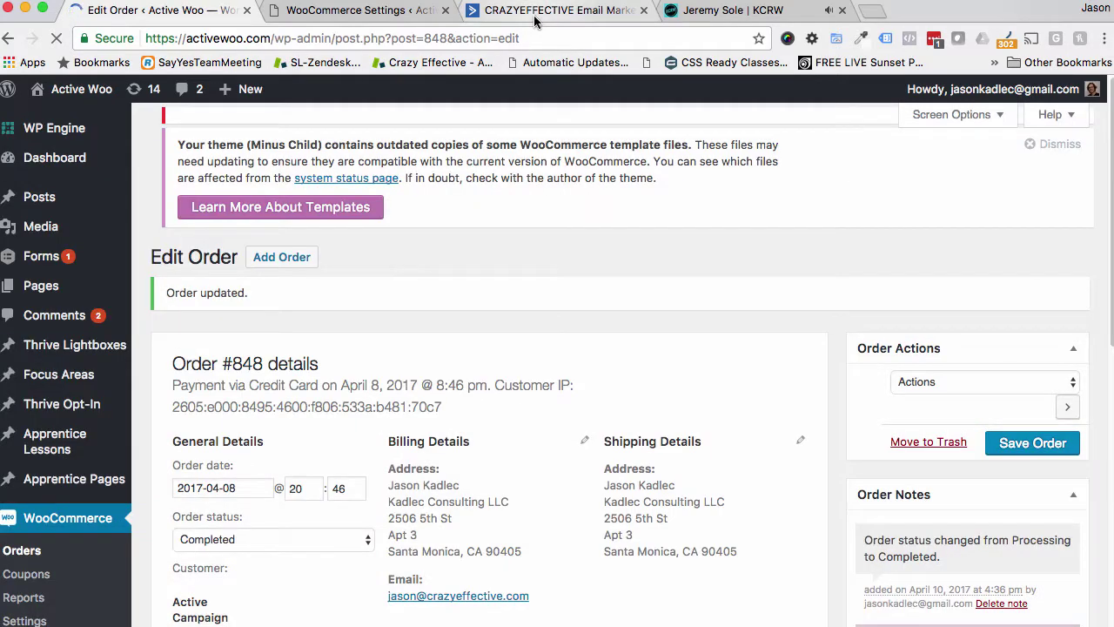
Check the tags on the customer's contact record in ActiveCampaign
left_click(534, 13)
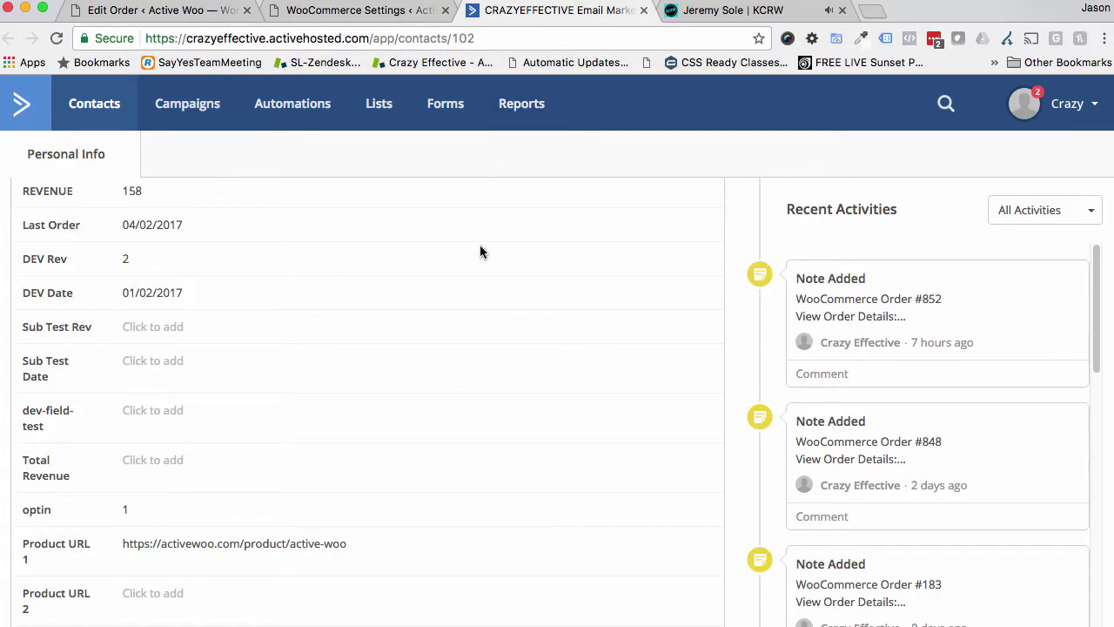
scroll(479, 252, "down", 5)
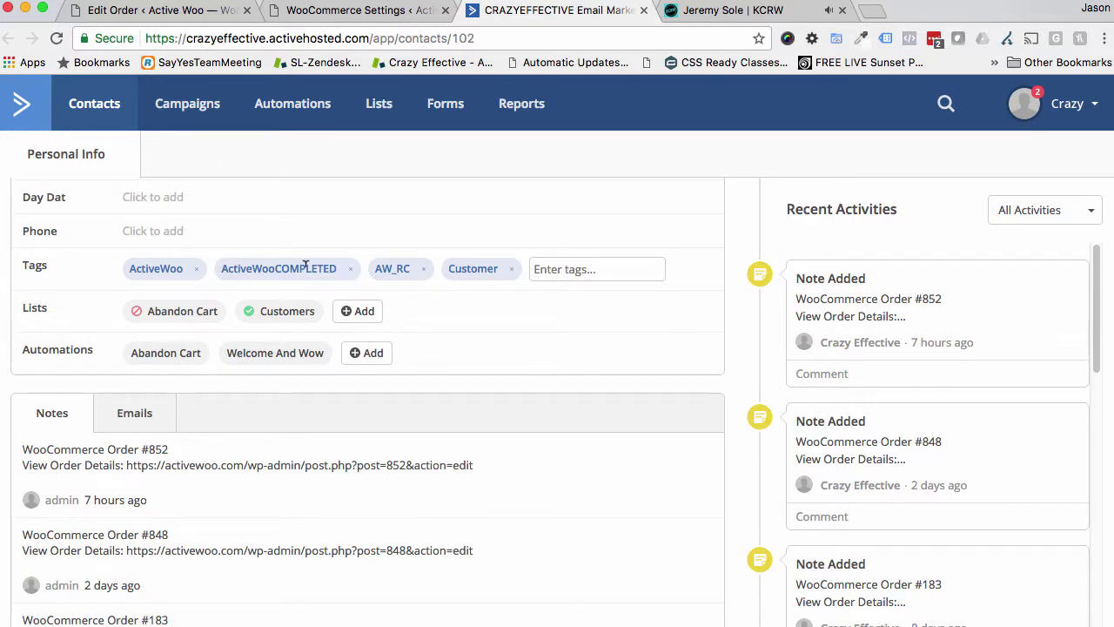
Enable Sync All Data On Order Creation in the WooCommerce advanced settings and highlight the note about Total Revenue
left_click(374, 11)
left_click(378, 464)
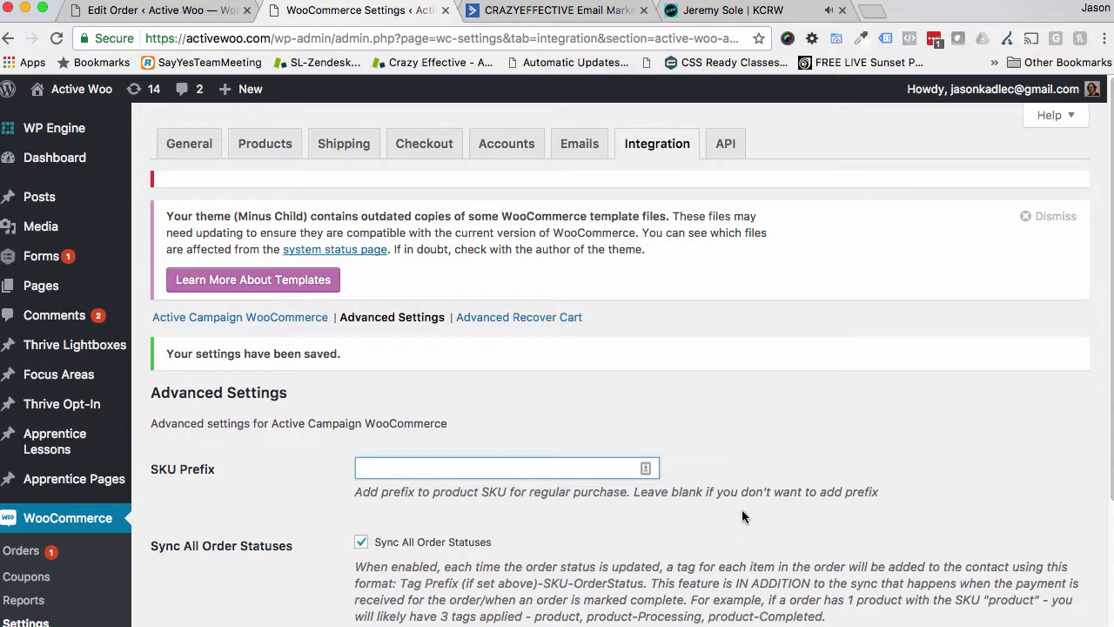
scroll(742, 516, "down", 3)
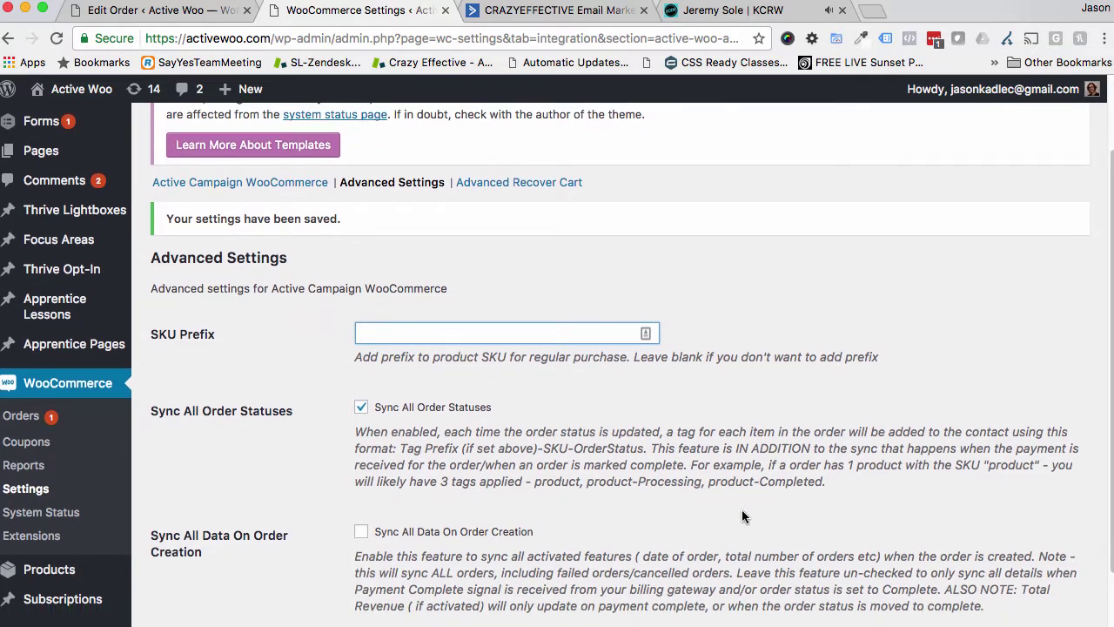
scroll(741, 516, "down", 3)
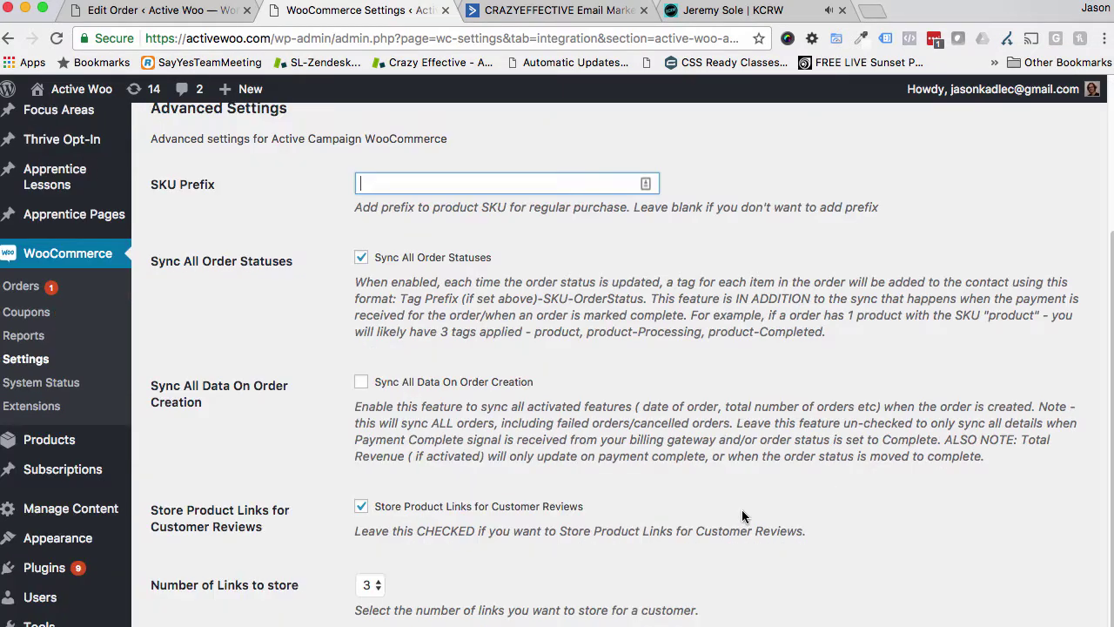
left_click(362, 384)
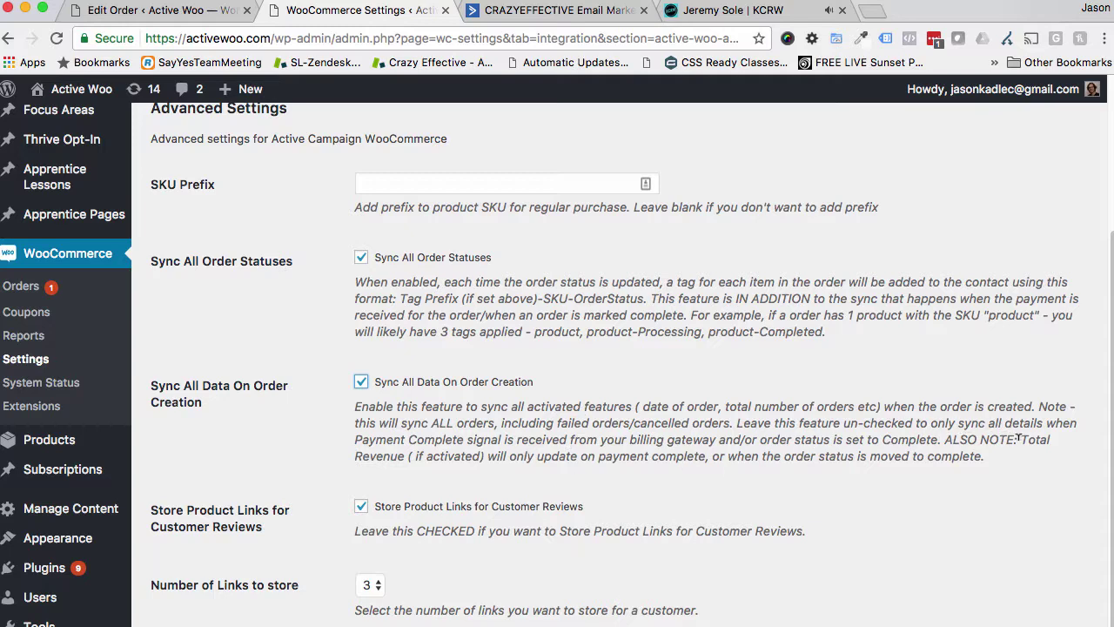
left_click_drag(1021, 440, 1021, 450)
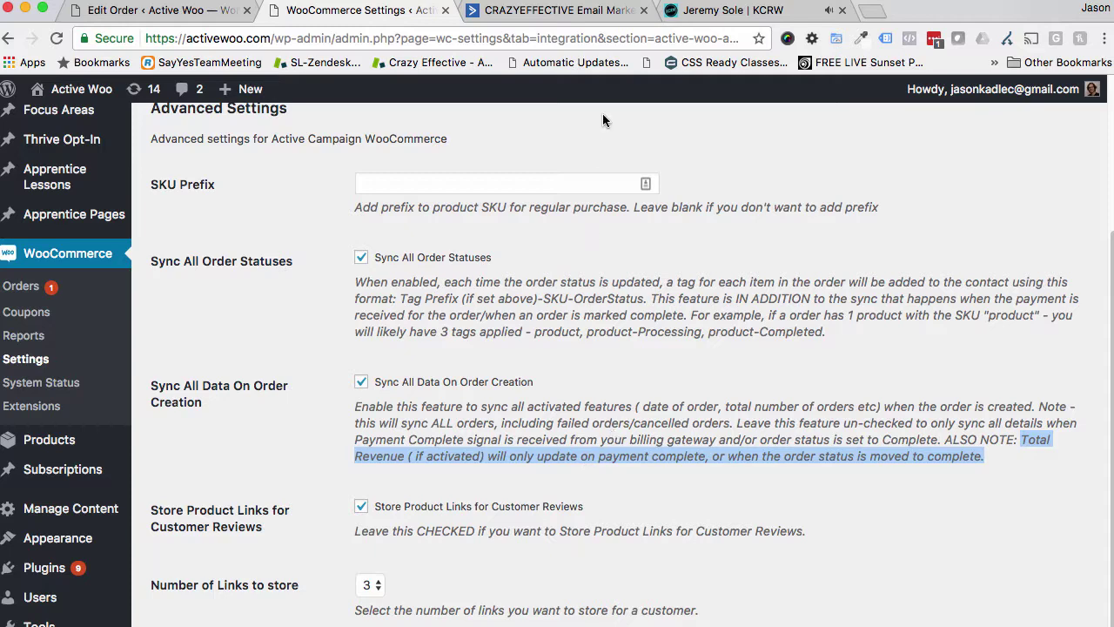
Review the order's payment method, date and customer IP by highlighting its payment details on the order page
left_click(214, 12)
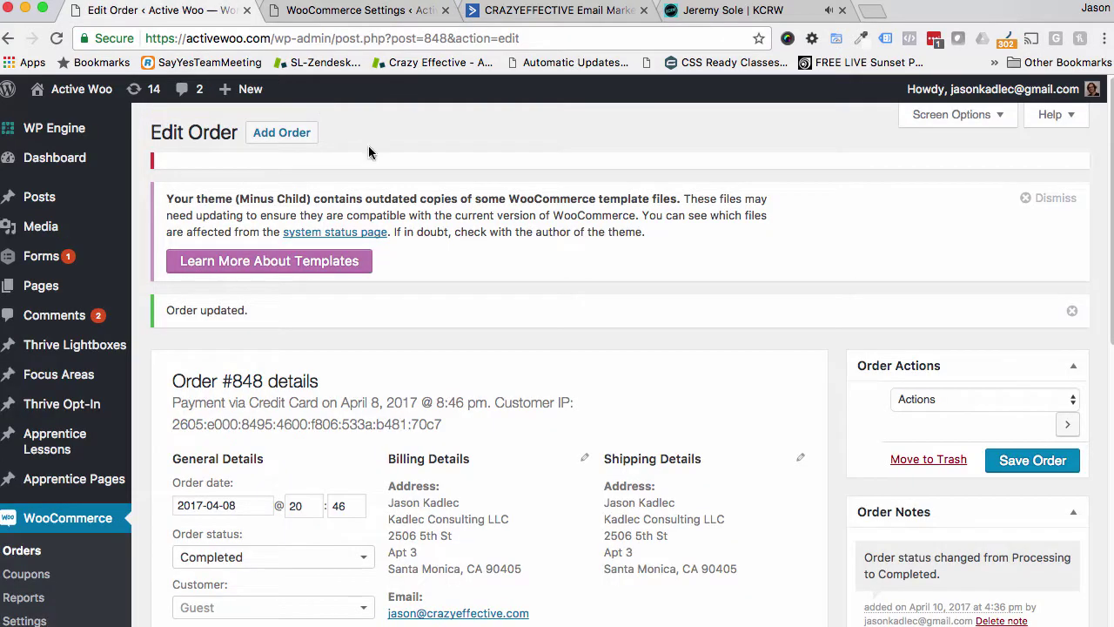
left_click_drag(173, 401, 503, 434)
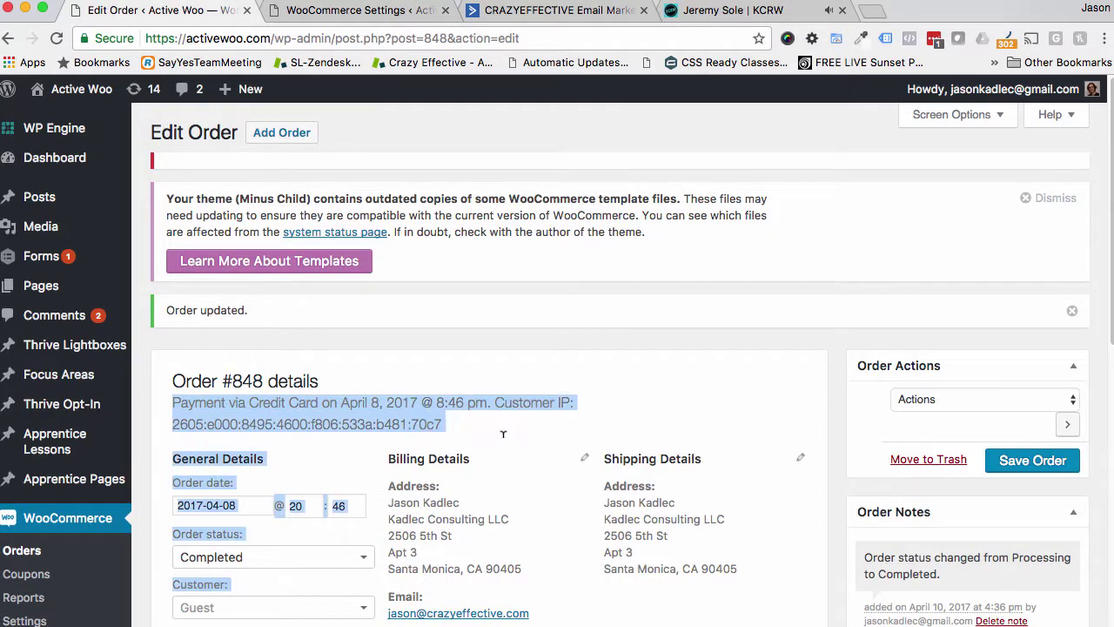
left_click(503, 425)
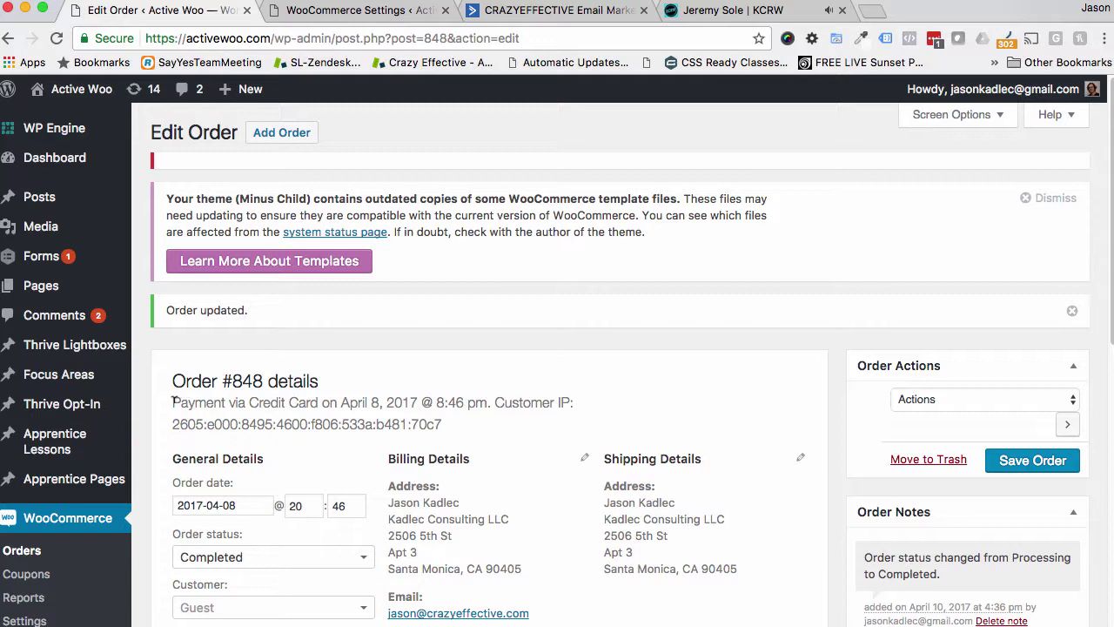
left_click_drag(172, 400, 442, 424)
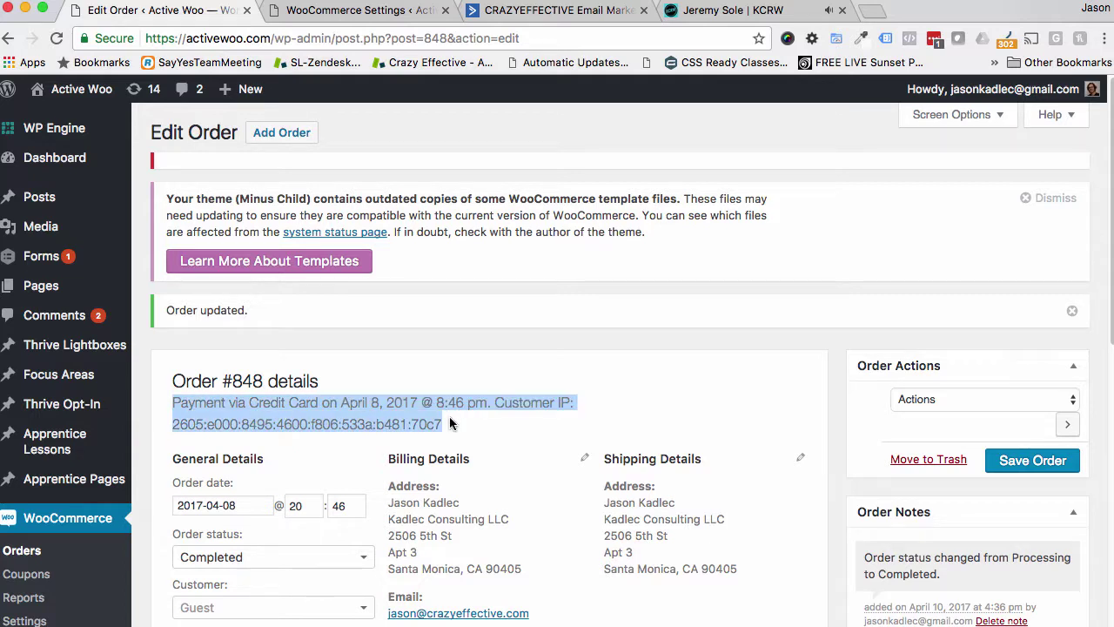
scroll(449, 423, "down", 1)
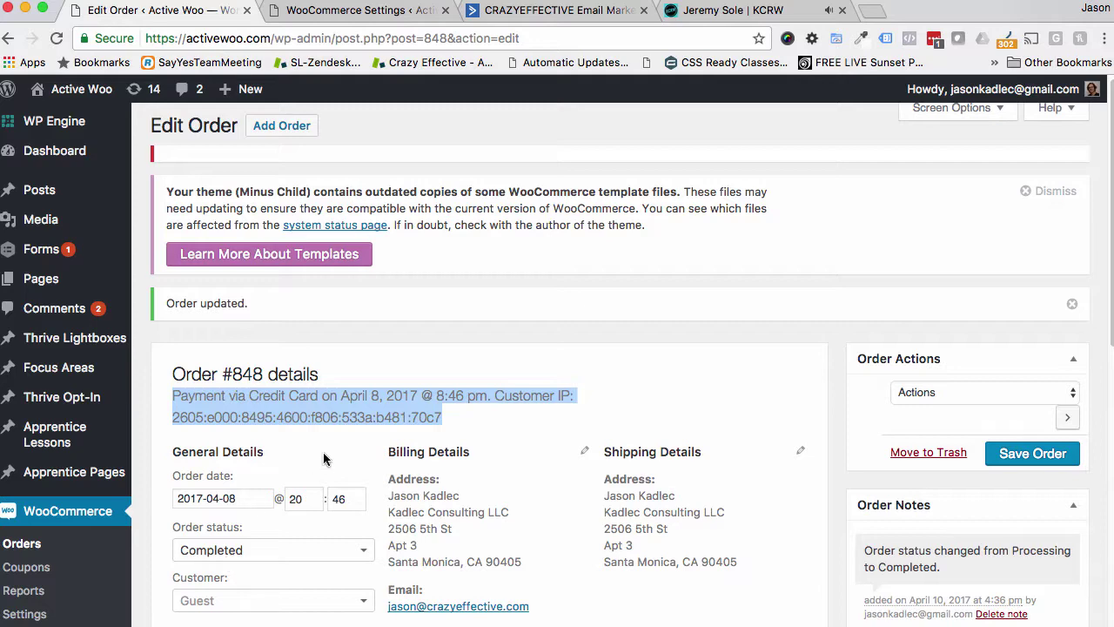
Turn off Sync All Data On Order Creation in the WooCommerce advanced settings
left_click(348, 10)
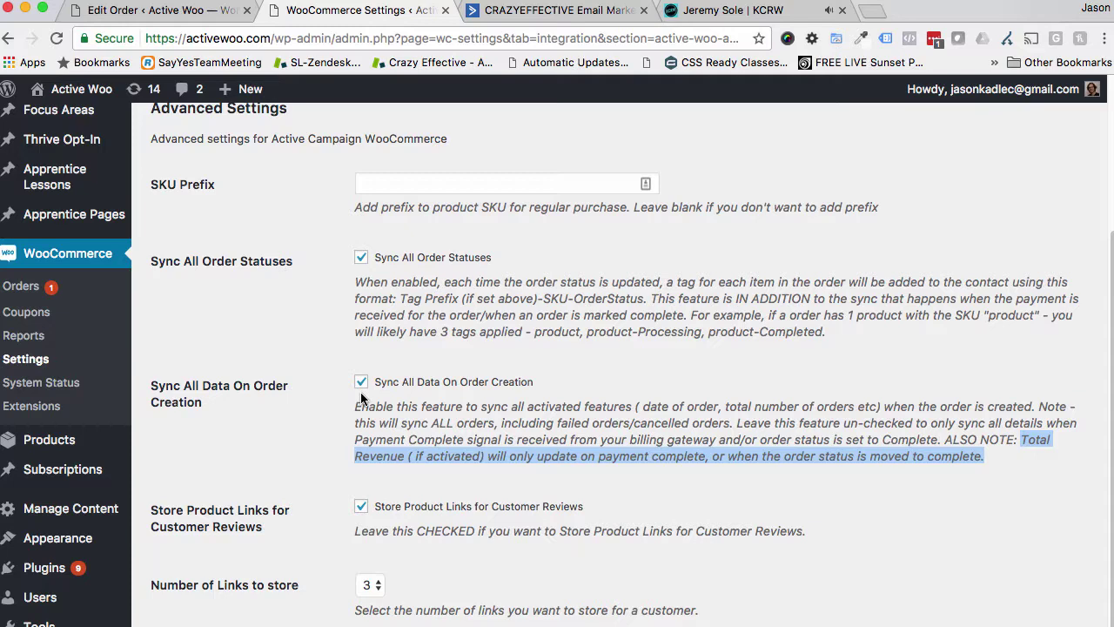
left_click(360, 382)
left_click(289, 401)
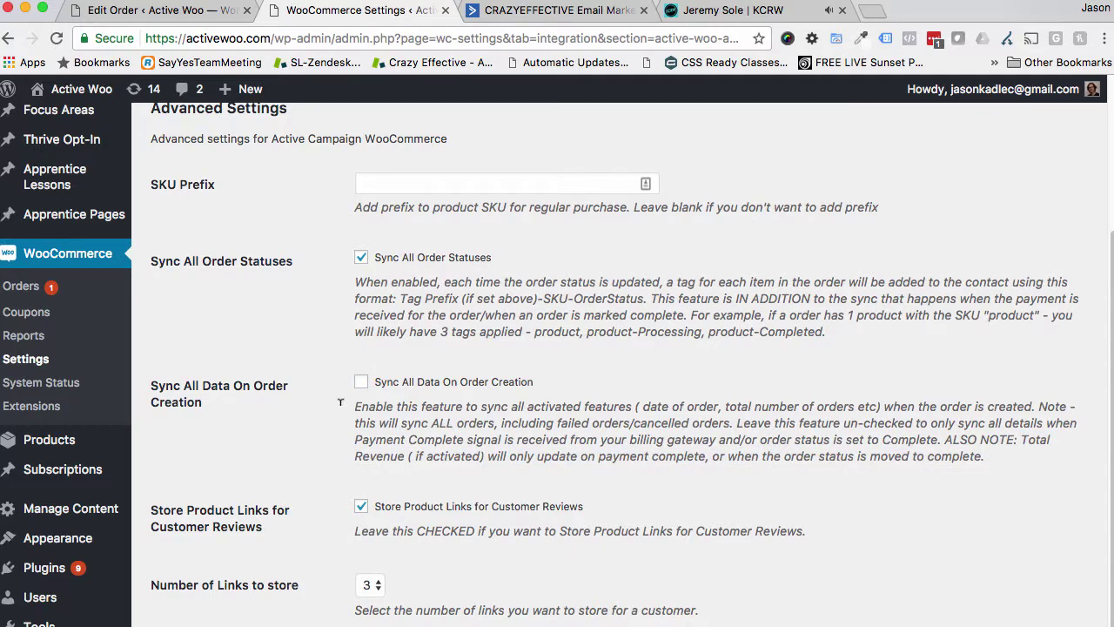